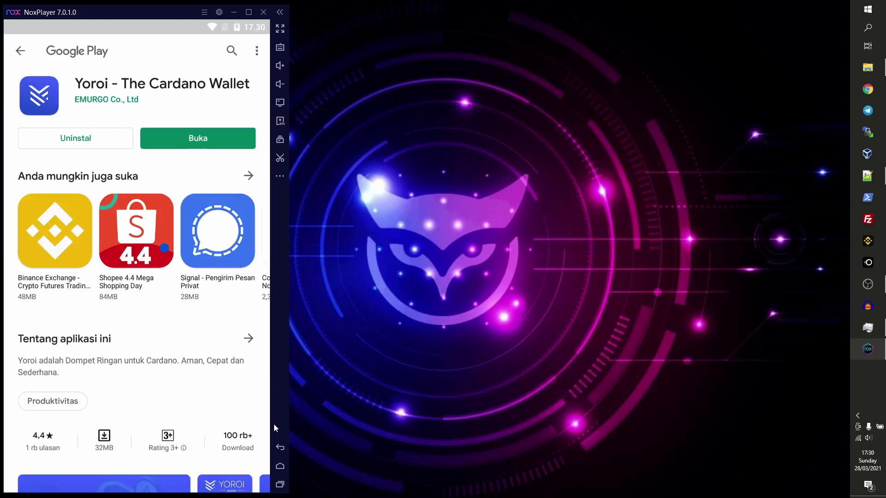
# Go back to the NoxPlayer home screen now that Yoroi is installed.
pyautogui.click(279, 466)
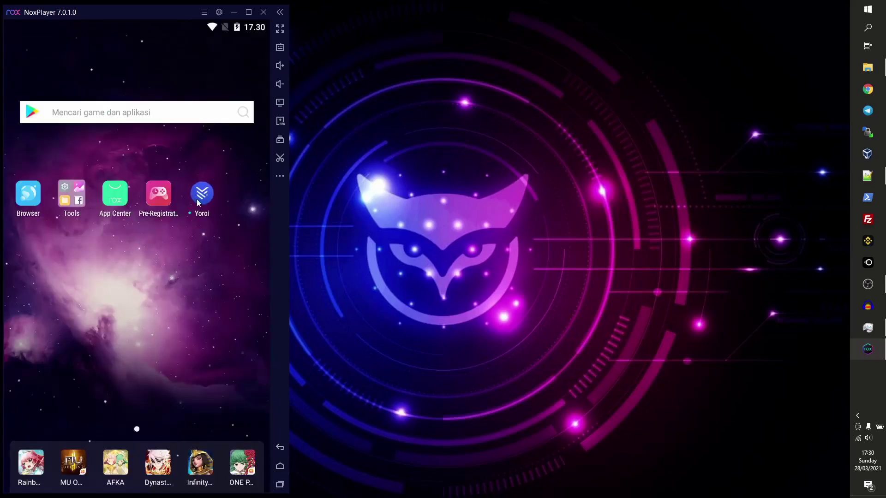
# Launch Yoroi and set its language to Bahasa Indonesia.
pyautogui.click(205, 196)
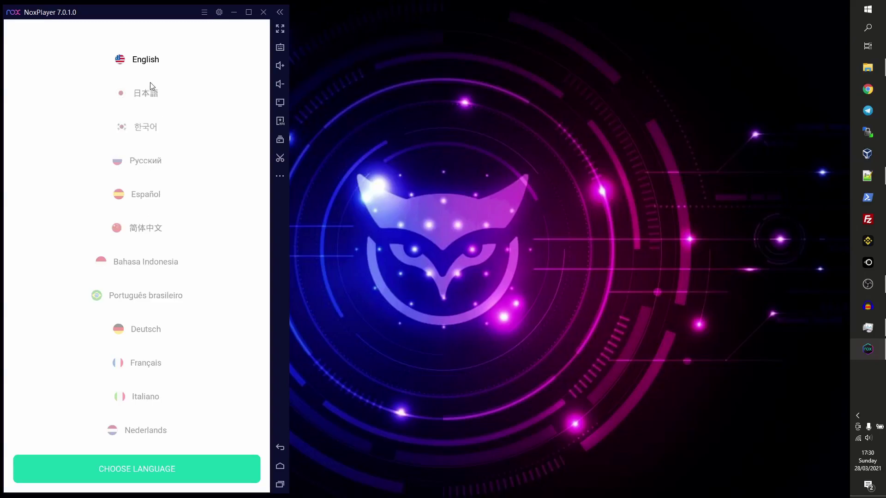
pyautogui.click(144, 263)
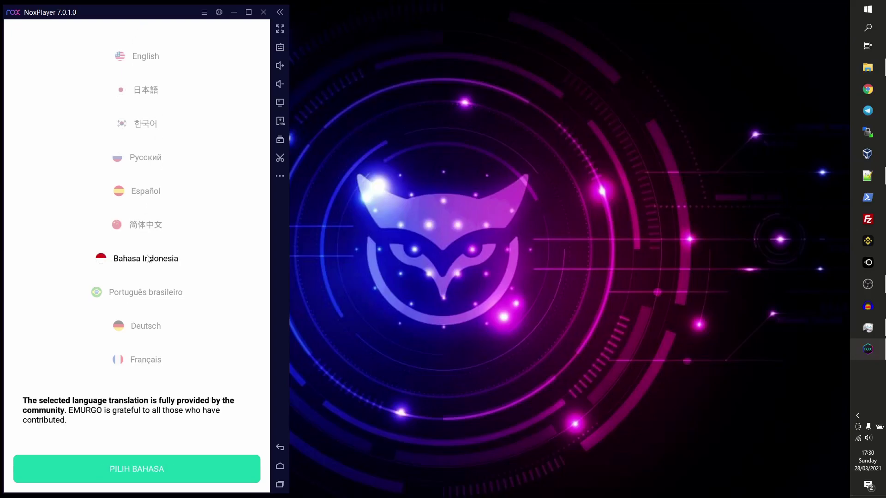
pyautogui.click(141, 468)
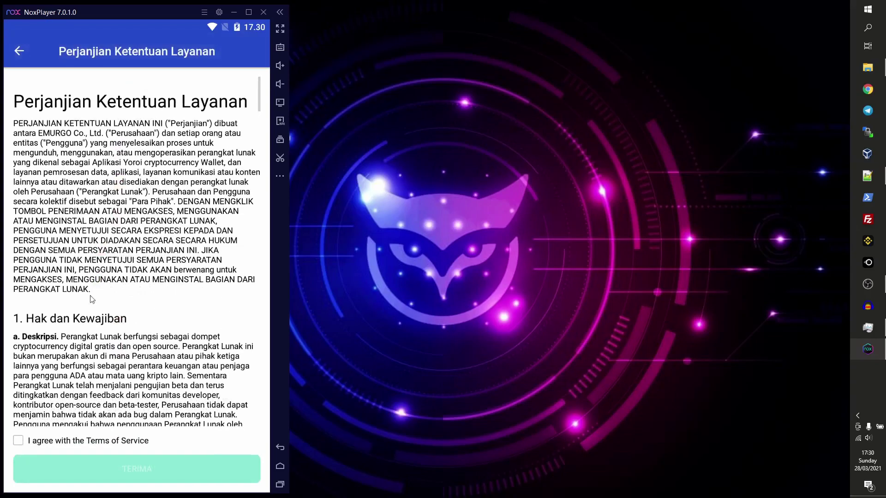
# Scroll through the Terms of Service, tick 'I agree' and accept with TERIMA.
pyautogui.scroll(-10, 181, 332)
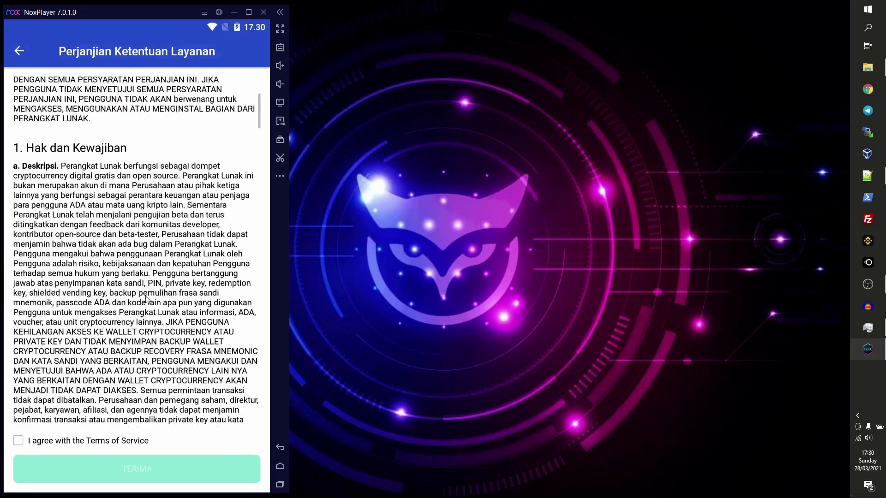
pyautogui.scroll(-5, 171, 188)
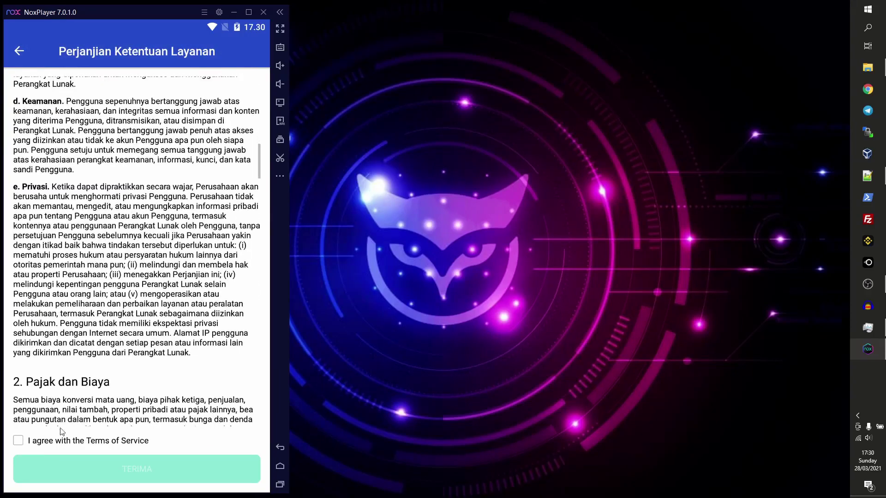
pyautogui.click(19, 441)
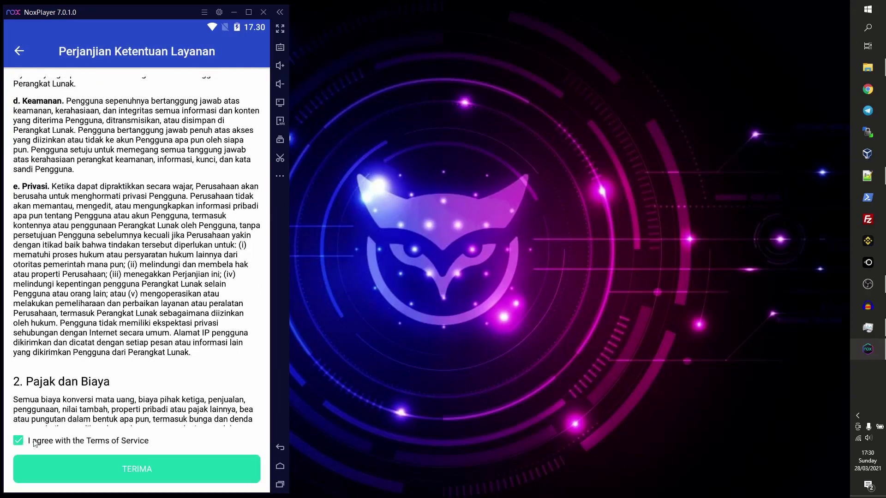
pyautogui.click(138, 469)
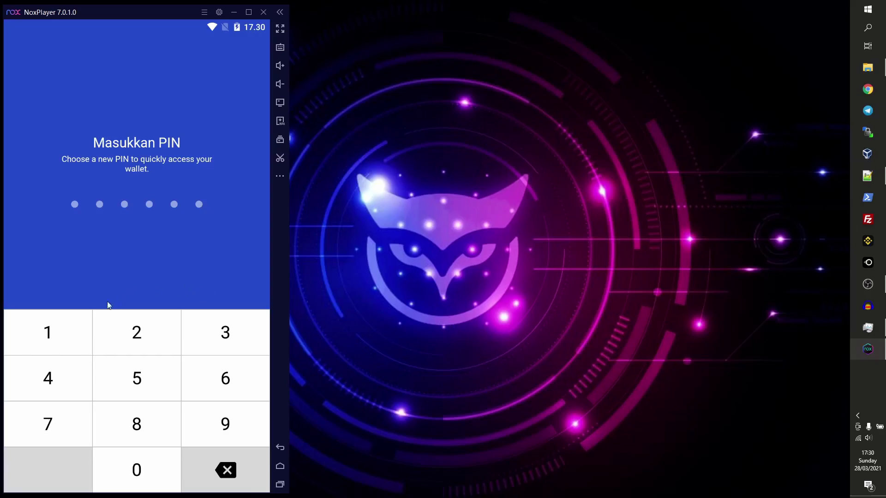
# Enter a new six-digit PIN on the Masukkan PIN keypad.
pyautogui.click(69, 341)
pyautogui.click(131, 341)
pyautogui.click(226, 338)
pyautogui.click(56, 386)
pyautogui.click(138, 381)
pyautogui.click(225, 379)
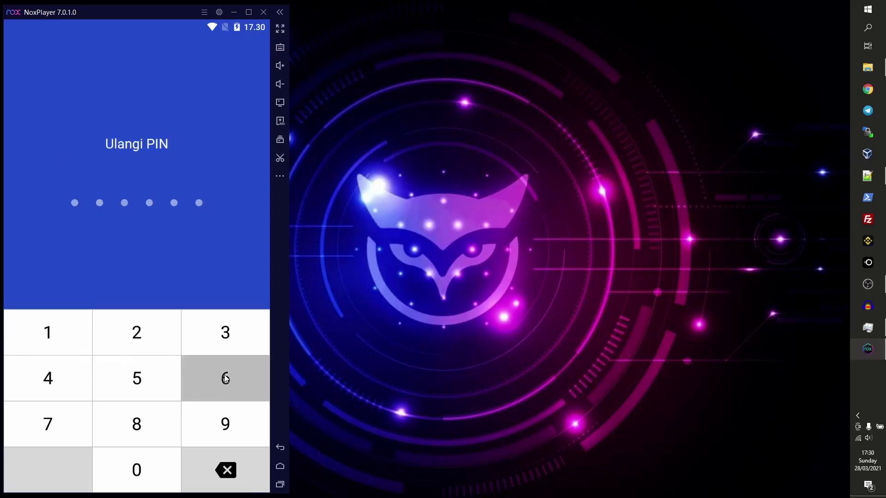
# Repeat the same six digits on the Ulangi PIN screen to confirm the PIN.
pyautogui.click(46, 338)
pyautogui.click(136, 335)
pyautogui.click(231, 334)
pyautogui.click(67, 377)
pyautogui.click(140, 373)
pyautogui.click(226, 381)
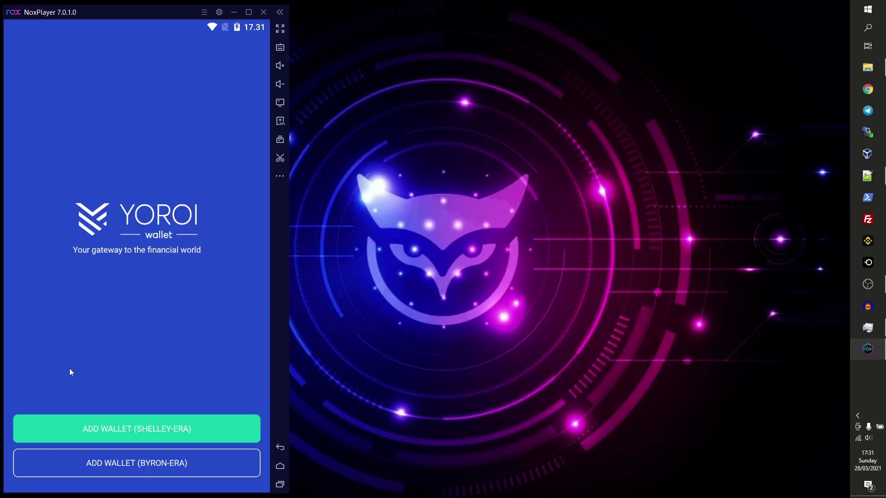
# Start creating a Shelley-era wallet named 'Emergency Kawanua Pool fund'.
pyautogui.click(151, 429)
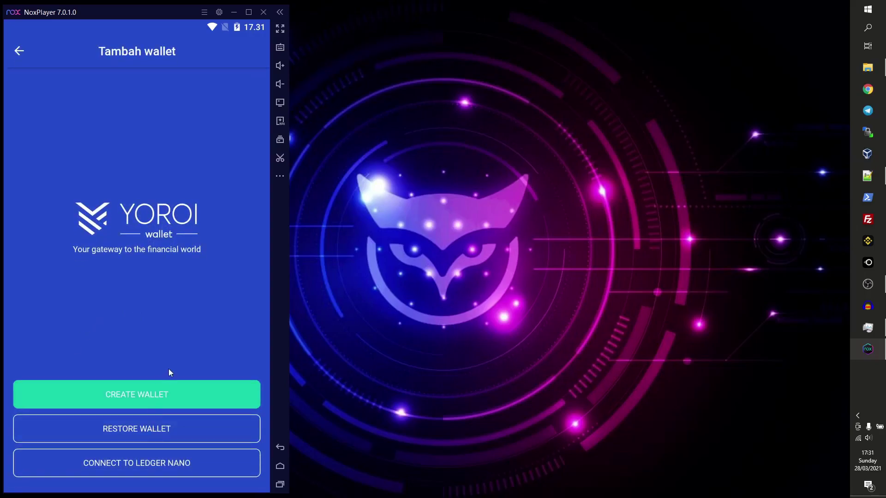
pyautogui.click(166, 394)
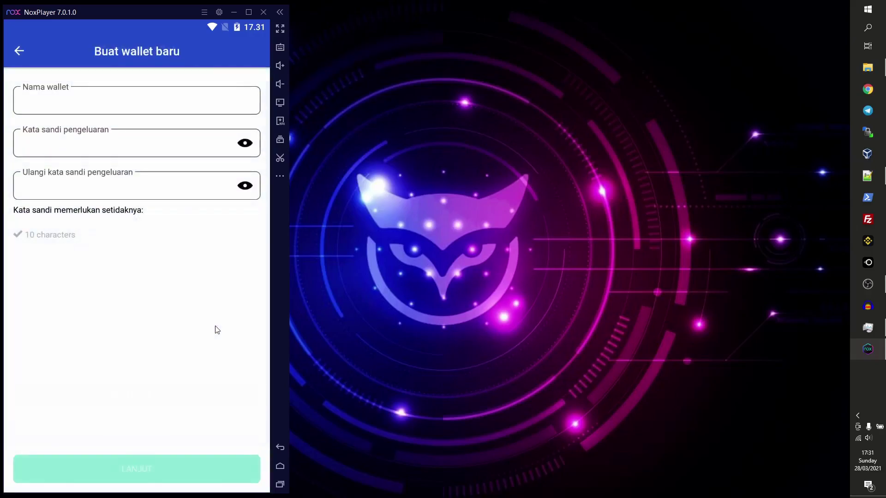
pyautogui.click(89, 107)
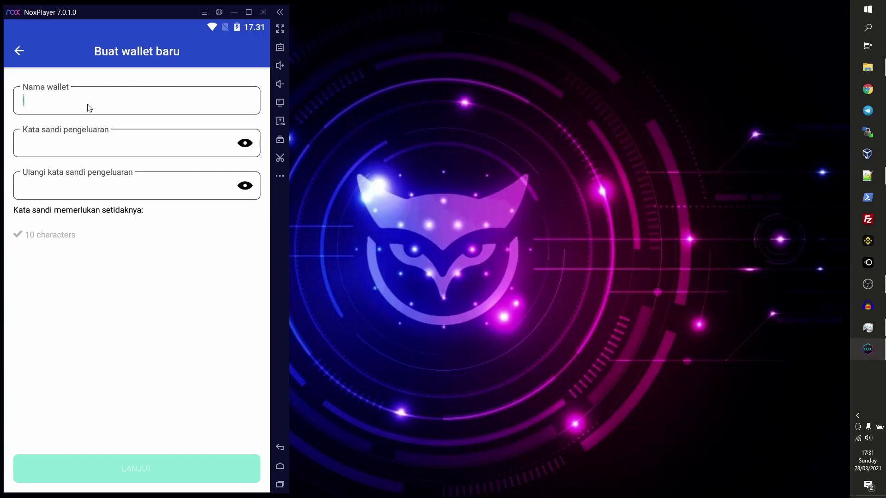
pyautogui.write('Emergency Kawanua Pool fund')
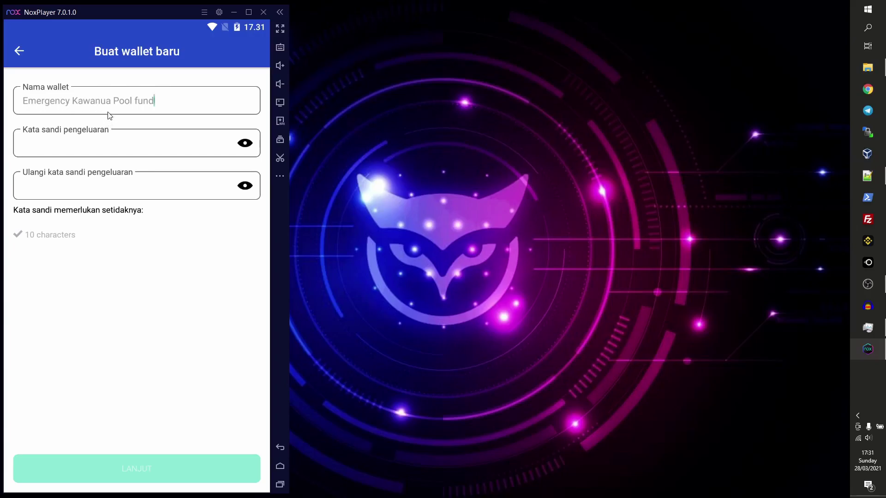
# Enter the spending password, then clear and retype the repeated password.
pyautogui.click(79, 144)
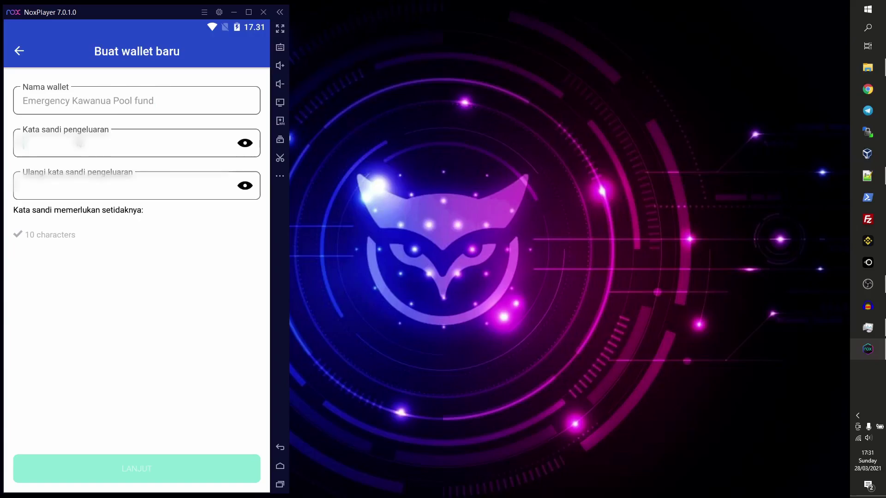
pyautogui.write('******')
pyautogui.click(76, 194)
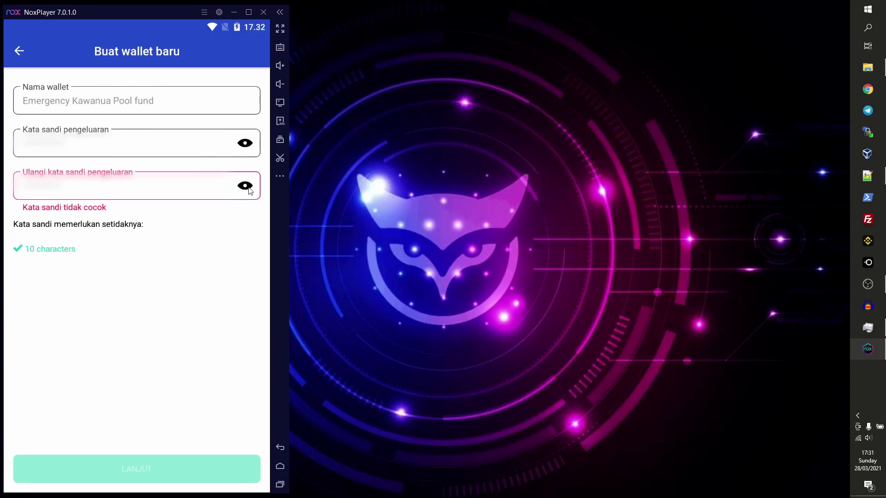
pyautogui.press('BackSpace')
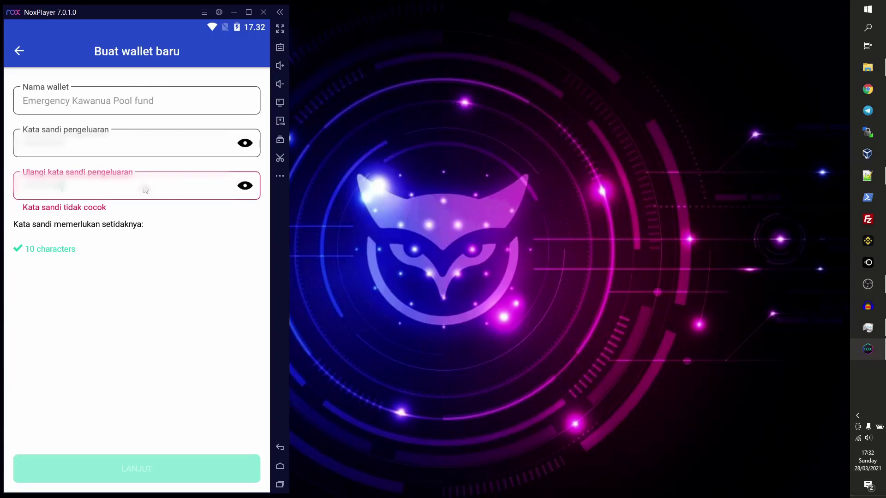
pyautogui.press('BackSpace')
pyautogui.press('BackSpace')
pyautogui.press('BackSpace')
pyautogui.press('BackSpace')
pyautogui.press('BackSpace')
pyautogui.press('BackSpace')
pyautogui.press('BackSpace')
pyautogui.press('BackSpace')
pyautogui.press('BackSpace')
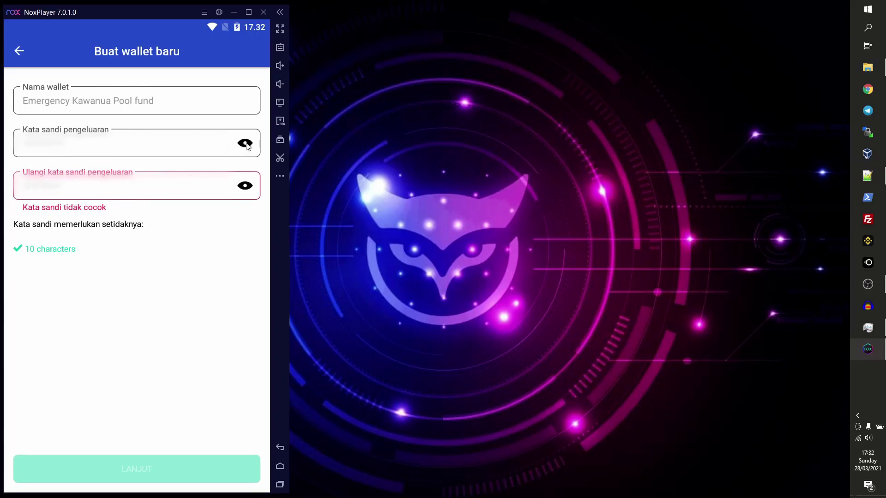
# Retype the first spending password so both fields match, and submit with LANJUT.
pyautogui.click(118, 150)
pyautogui.press('BackSpace')
pyautogui.press('BackSpace')
pyautogui.press('BackSpace')
pyautogui.press('BackSpace')
pyautogui.press('BackSpace')
pyautogui.press('BackSpace')
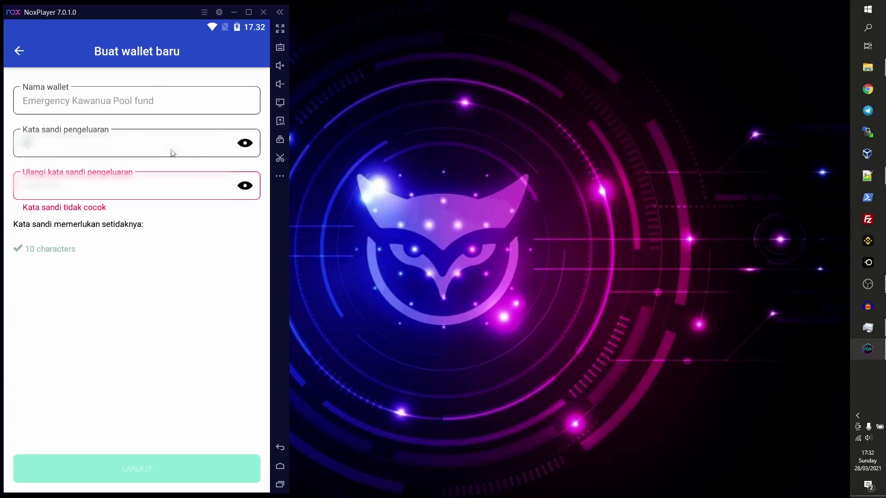
pyautogui.write('******')
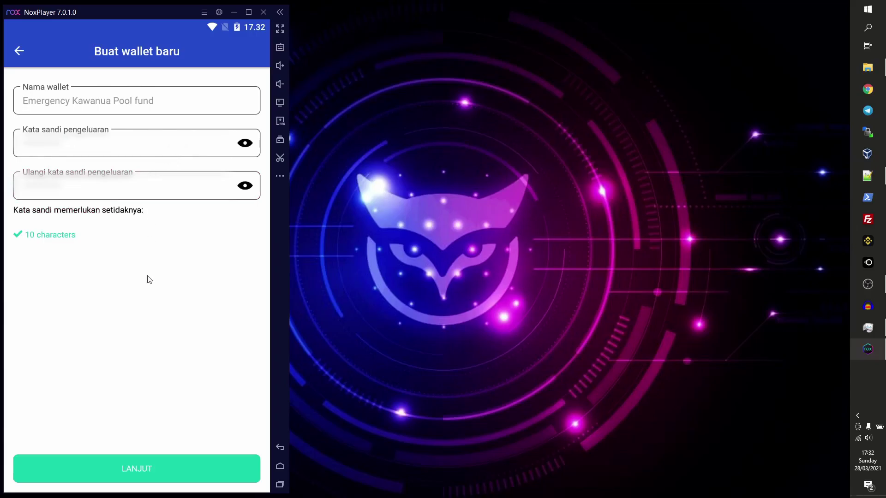
pyautogui.click(130, 468)
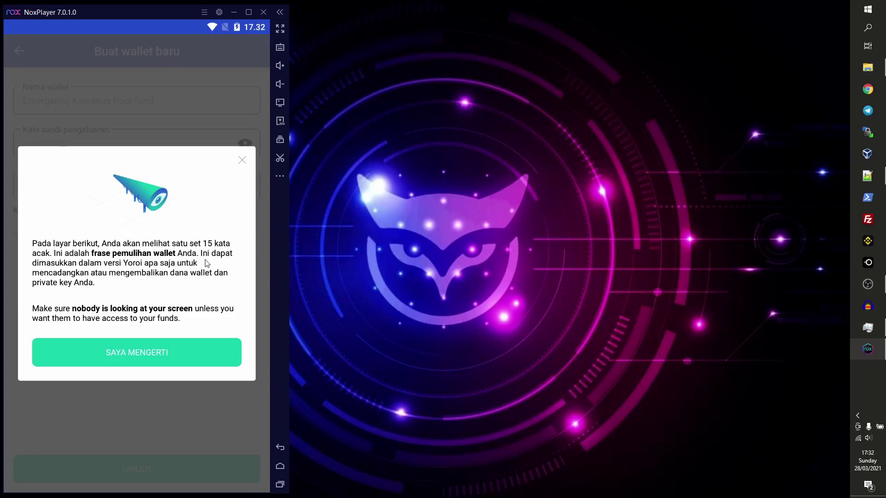
# Acknowledge the warning with SAYA MENGERTI to reveal the 15-word recovery phrase.
pyautogui.click(120, 354)
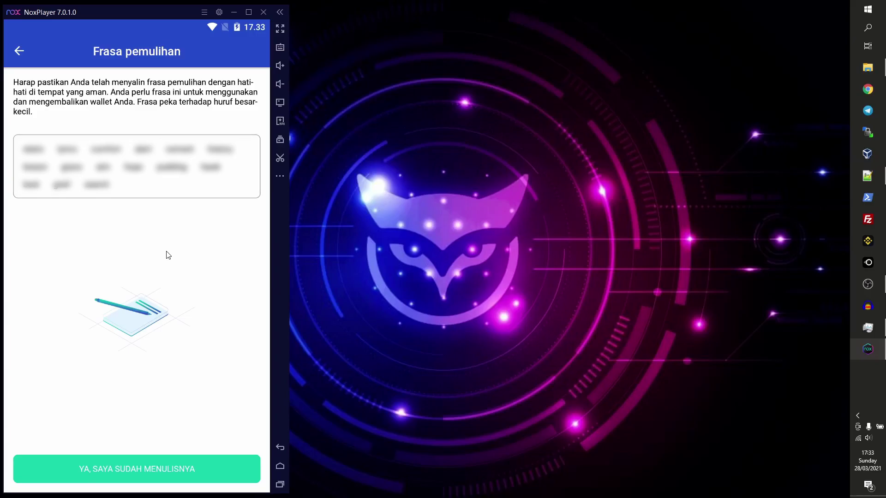
# Open Paint from Start search and move it aside to uncover the phrase screen.
pyautogui.click(866, 11)
pyautogui.write('paint')
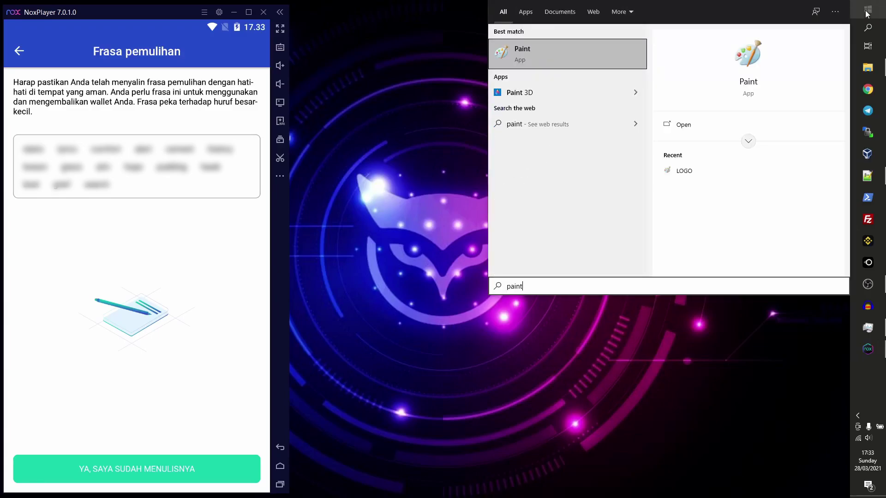
pyautogui.press('Return')
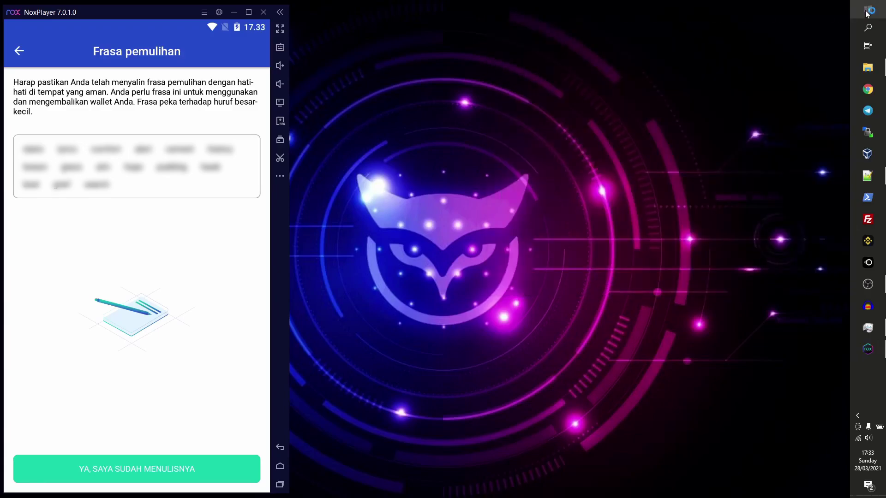
pyautogui.moveTo(137, 30); pyautogui.dragTo(564, 24)
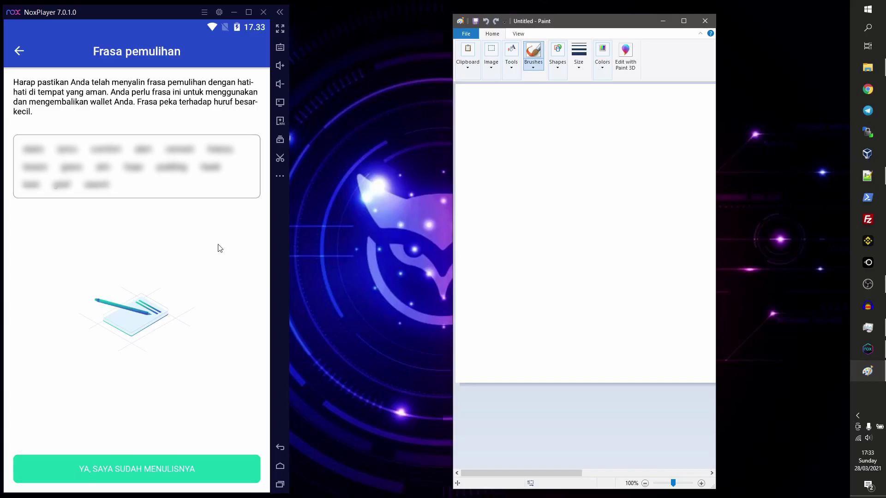
# Capture the recovery phrase box with Lightshot and paste it onto the Paint canvas.
pyautogui.press('Print')
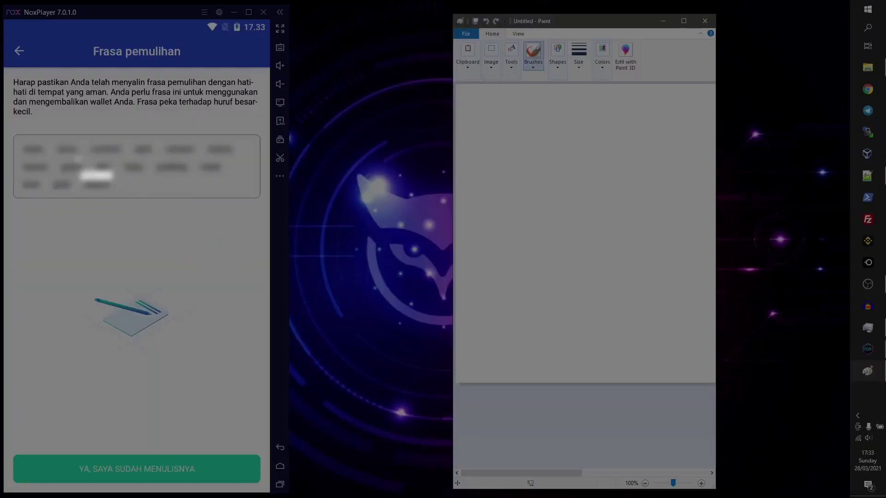
pyautogui.moveTo(9, 129); pyautogui.dragTo(265, 202)
pyautogui.click(232, 213)
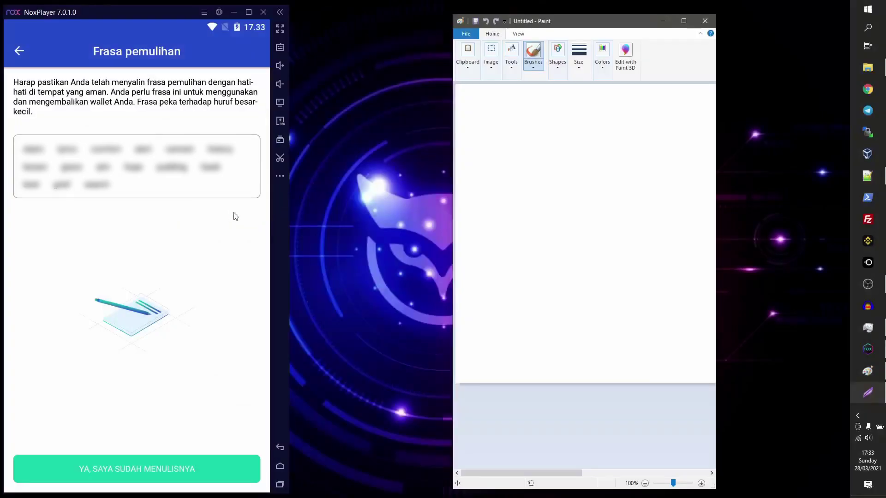
pyautogui.click(528, 156)
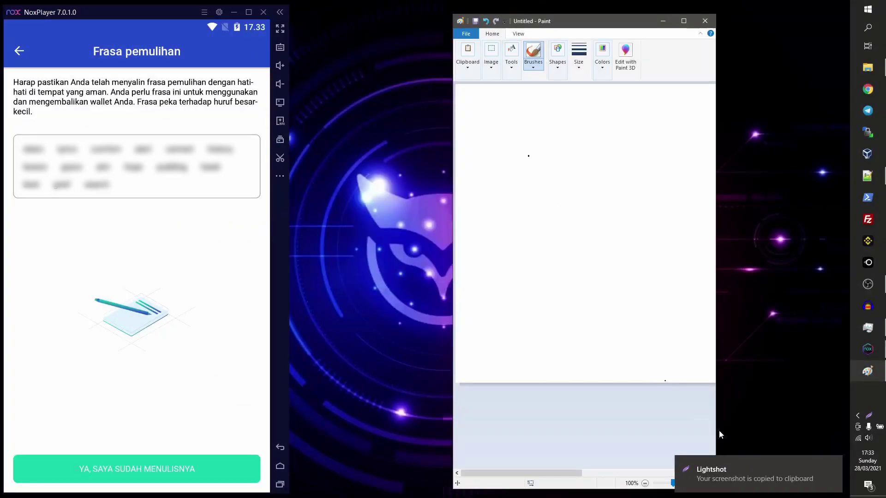
pyautogui.click(834, 464)
pyautogui.hotkey('ctrl', 'v')
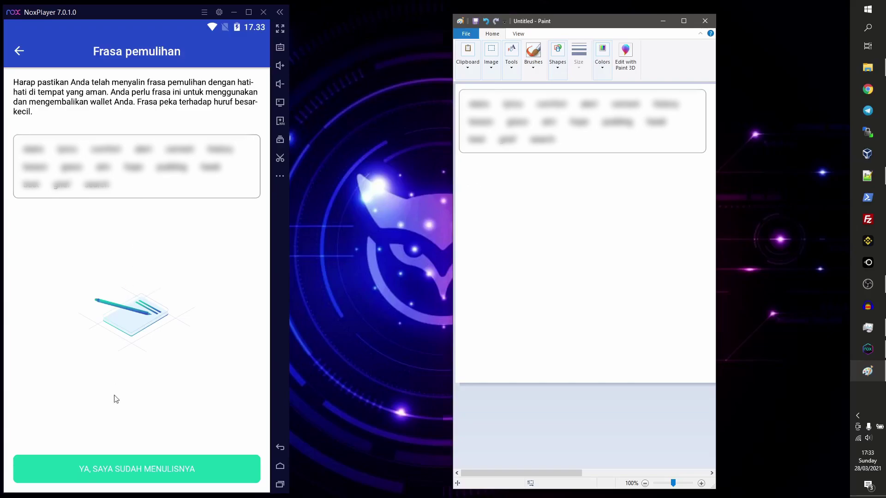
# Confirm the phrase is written down, tick both backup acknowledgements, and continue with SAYA MENGERTI.
pyautogui.click(113, 470)
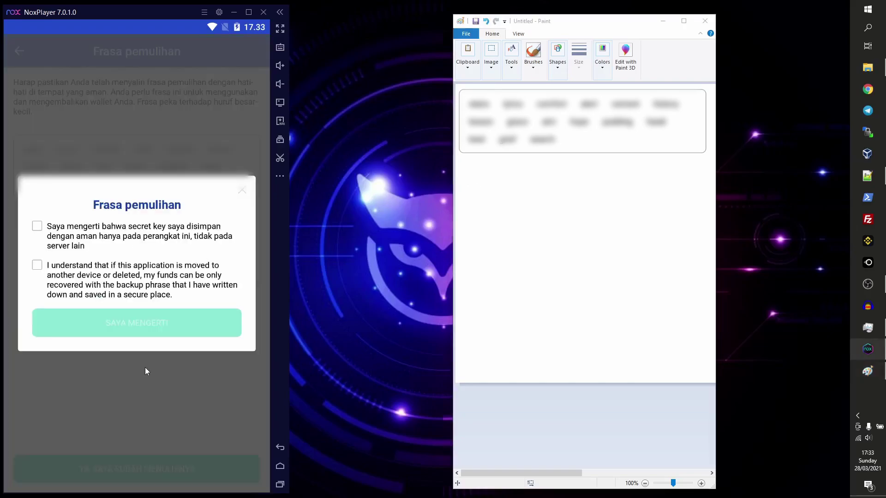
pyautogui.click(37, 226)
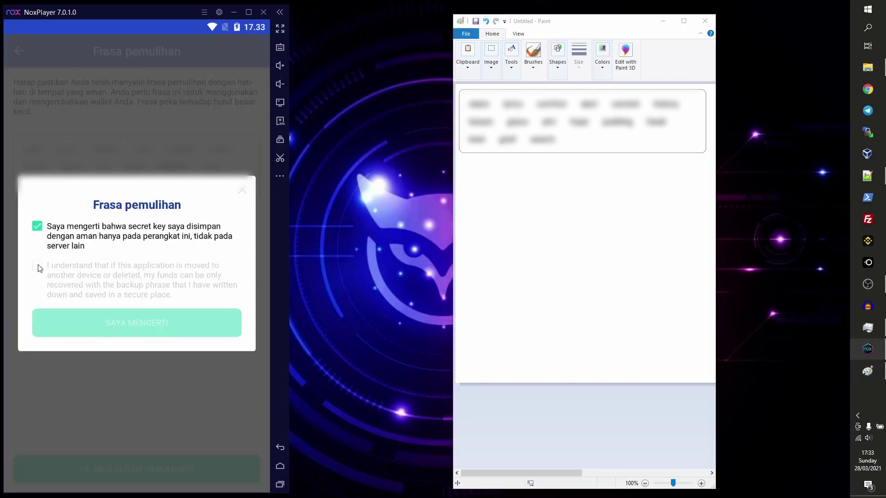
pyautogui.click(38, 266)
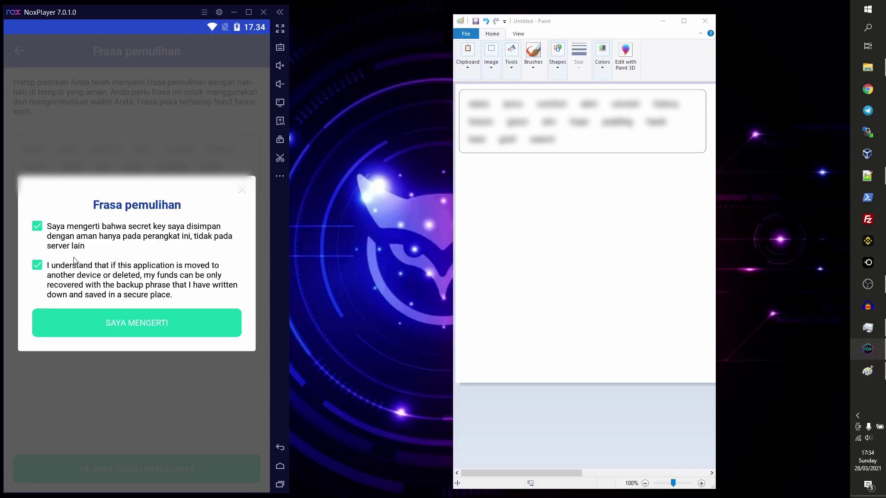
pyautogui.click(104, 323)
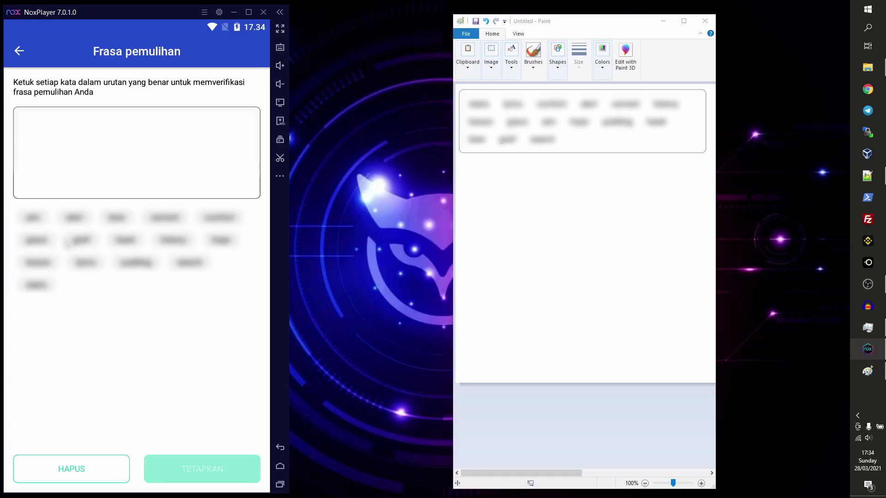
# Place the first seven recovery words in order in the verification box.
pyautogui.click(38, 285)
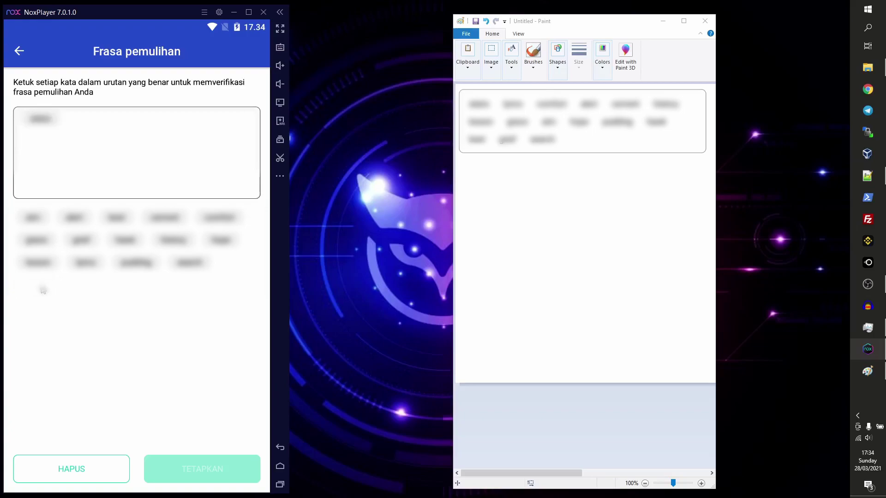
pyautogui.click(86, 264)
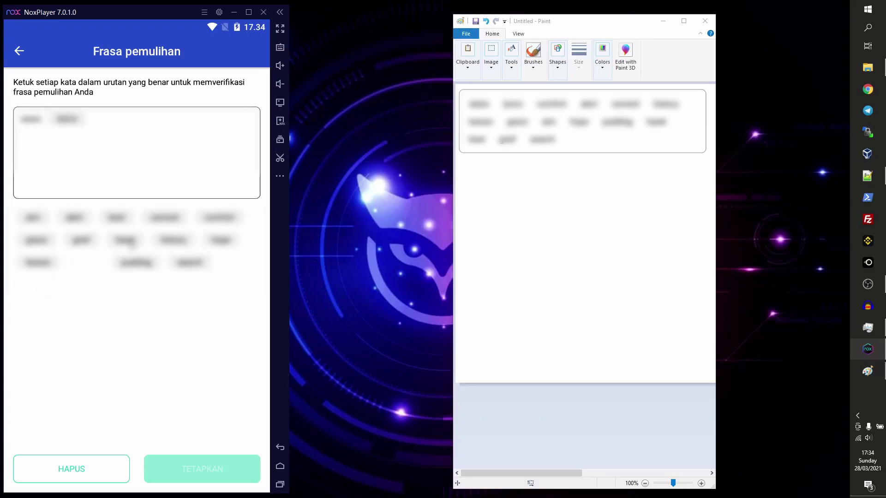
pyautogui.click(216, 219)
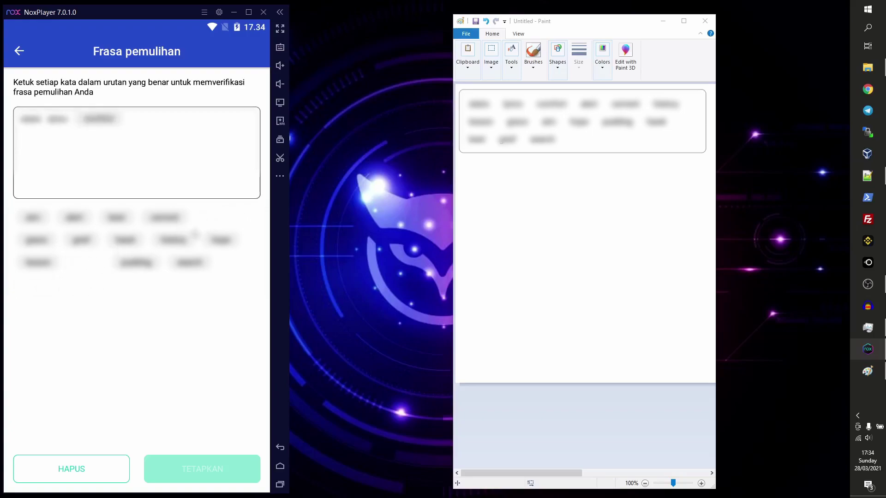
pyautogui.click(74, 221)
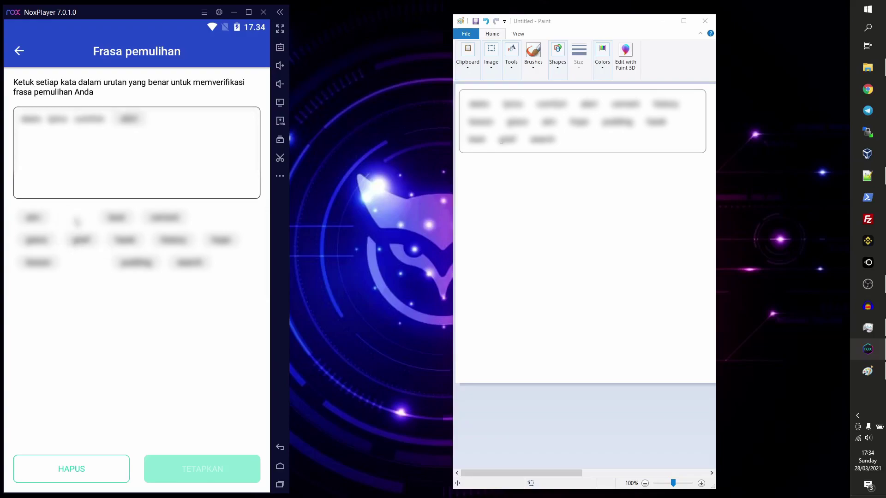
pyautogui.click(165, 218)
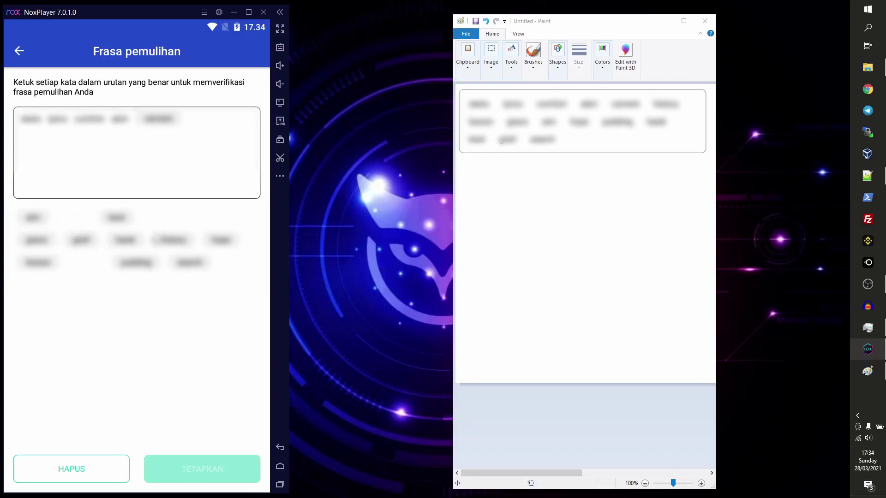
pyautogui.click(173, 241)
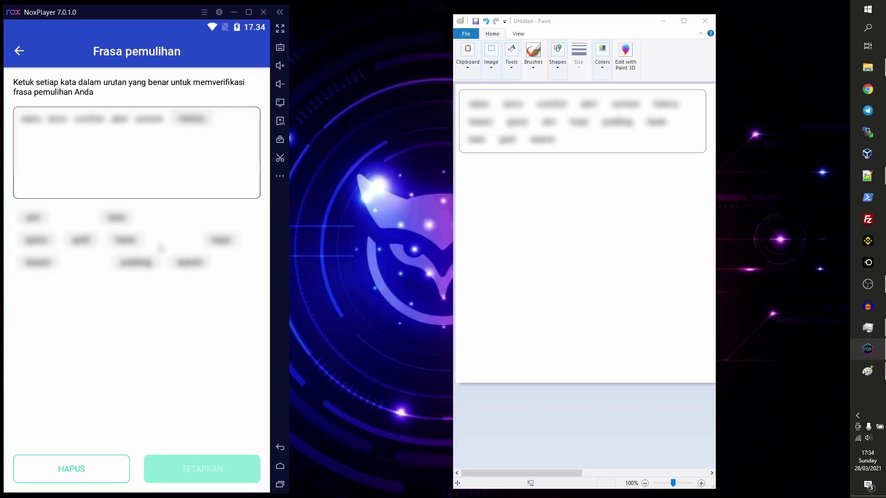
pyautogui.click(49, 261)
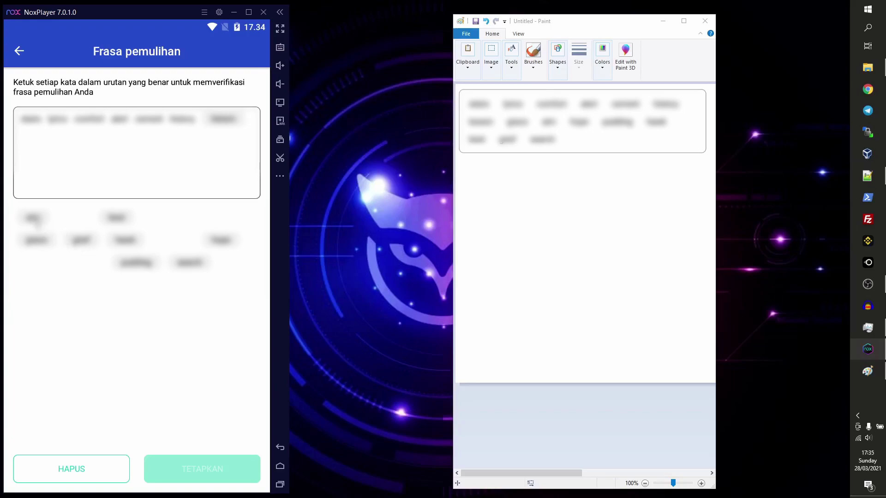
# Add six more recovery words, leaving two words in the pool.
pyautogui.click(34, 218)
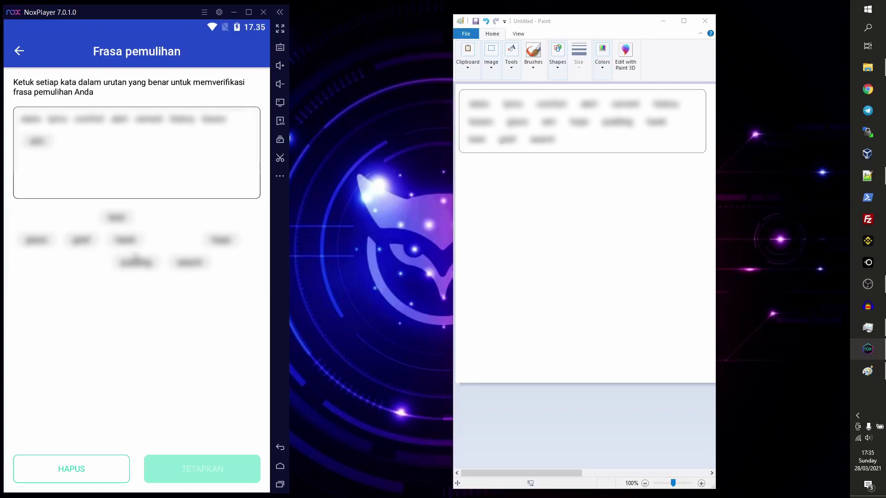
pyautogui.click(220, 240)
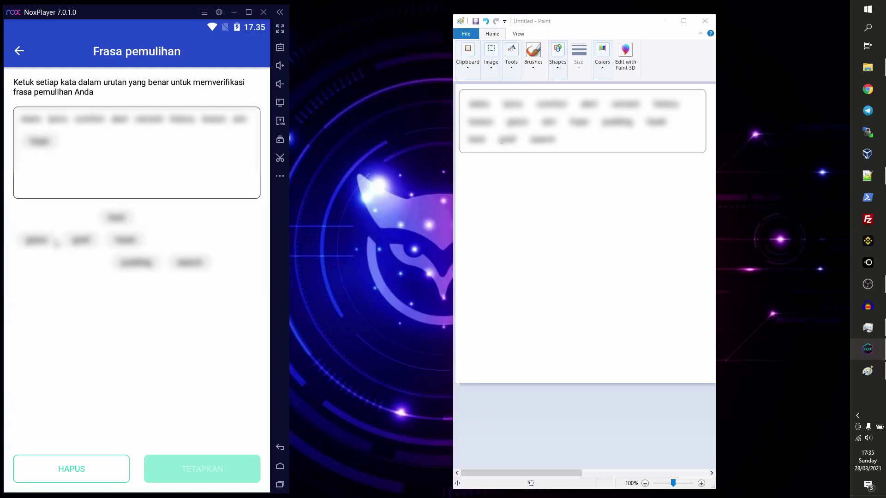
pyautogui.click(142, 265)
pyautogui.click(125, 244)
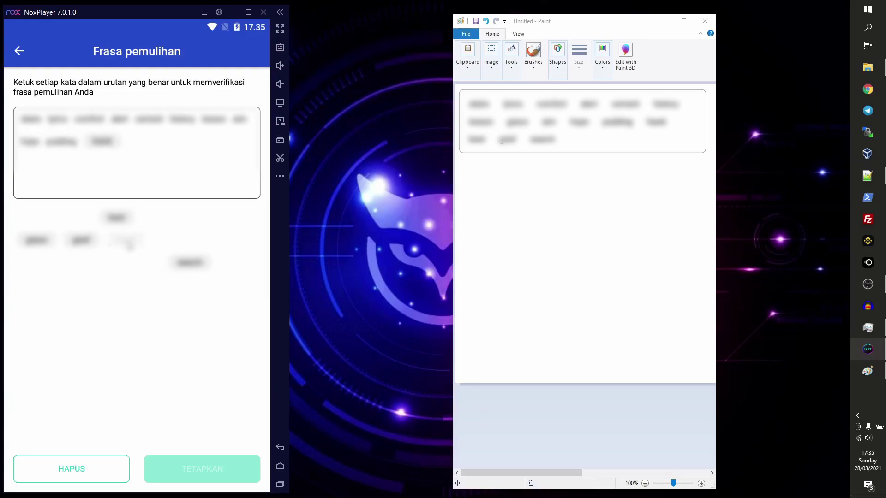
pyautogui.click(120, 221)
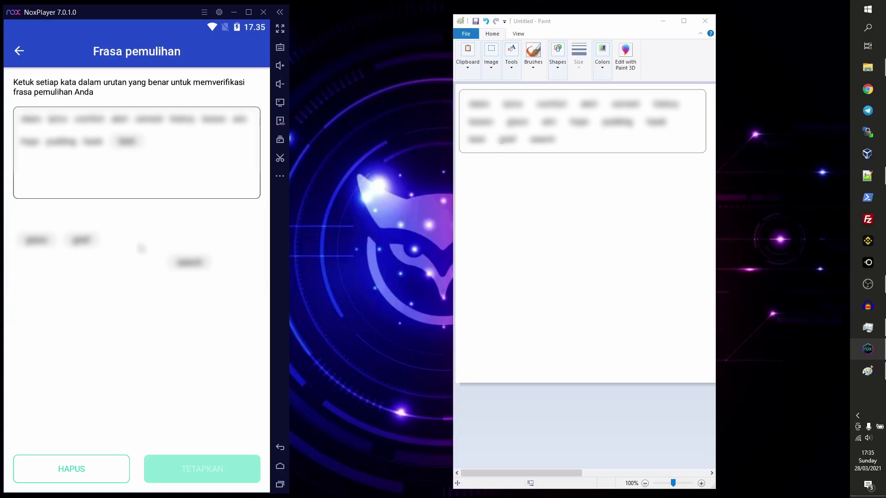
pyautogui.click(88, 245)
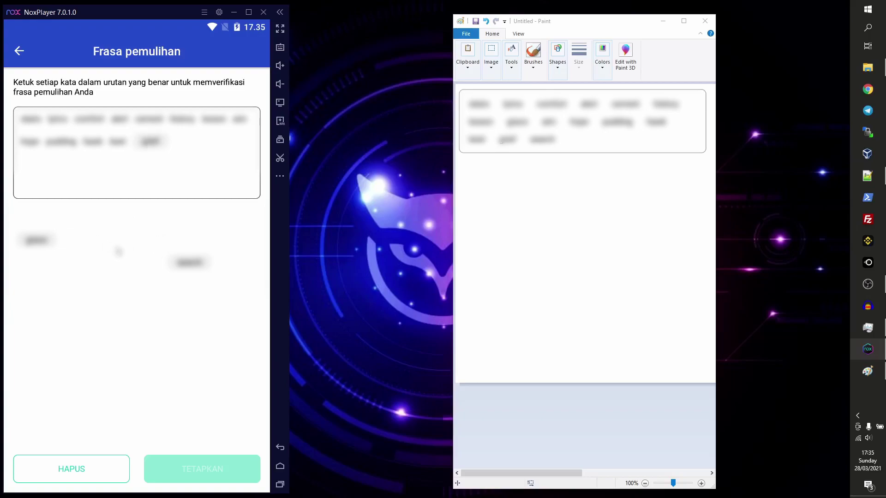
# Remove the five misordered words from the verification box.
pyautogui.click(151, 142)
pyautogui.click(118, 141)
pyautogui.click(97, 142)
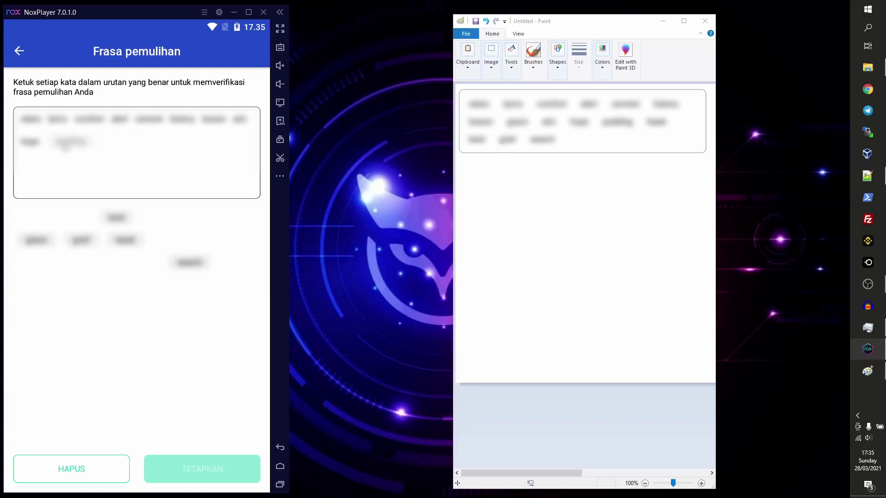
pyautogui.click(64, 142)
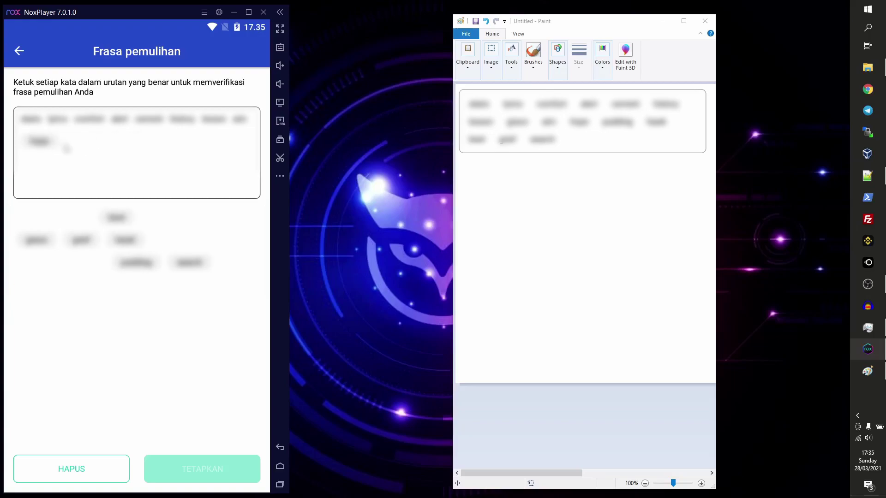
pyautogui.click(37, 143)
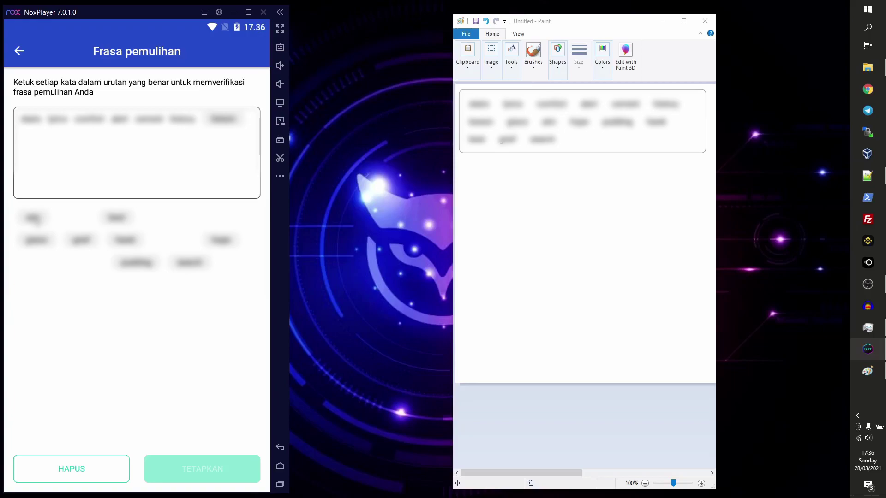
# Add the remaining eight words in the correct order to complete the 15-word phrase.
pyautogui.click(49, 241)
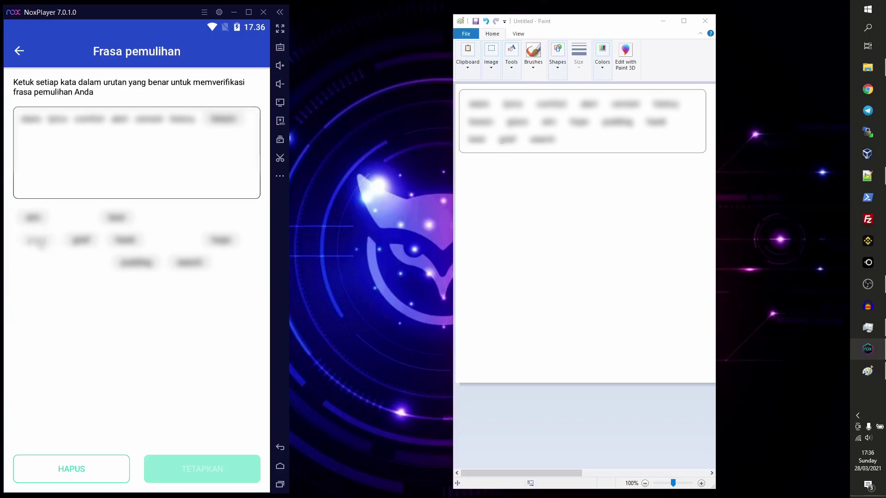
pyautogui.click(45, 221)
pyautogui.click(224, 241)
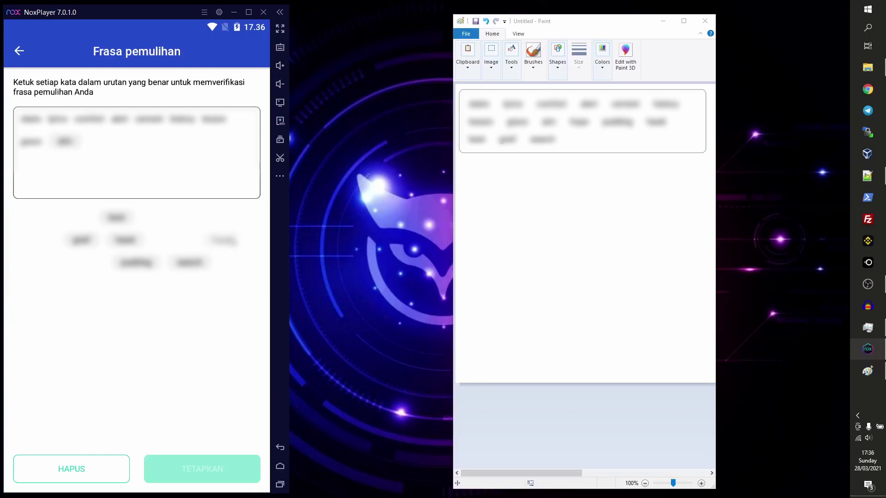
pyautogui.click(134, 265)
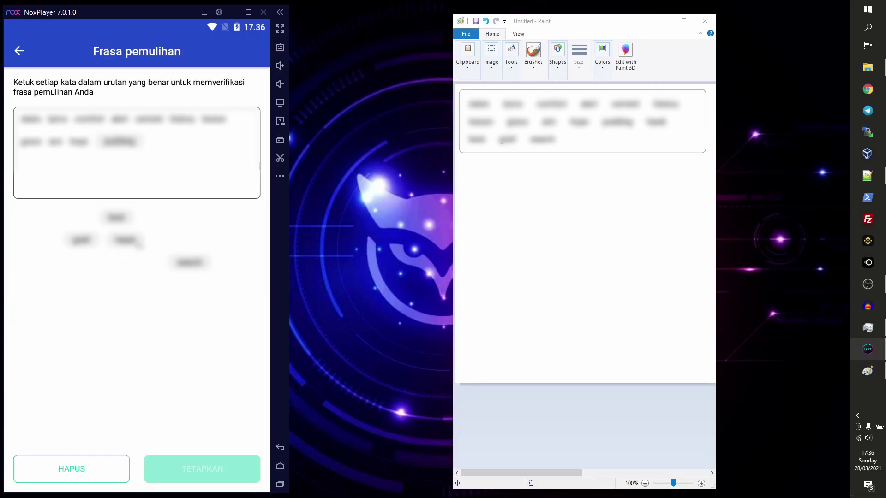
pyautogui.click(139, 242)
pyautogui.click(116, 217)
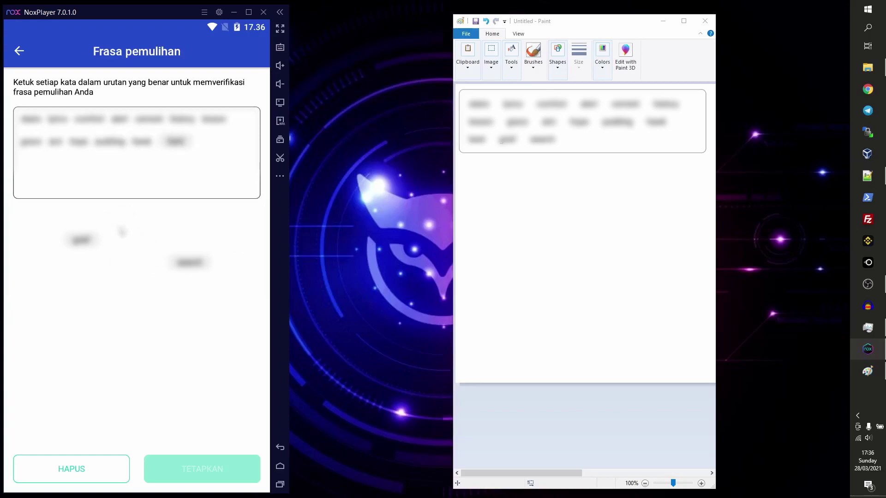
pyautogui.click(82, 240)
pyautogui.click(189, 263)
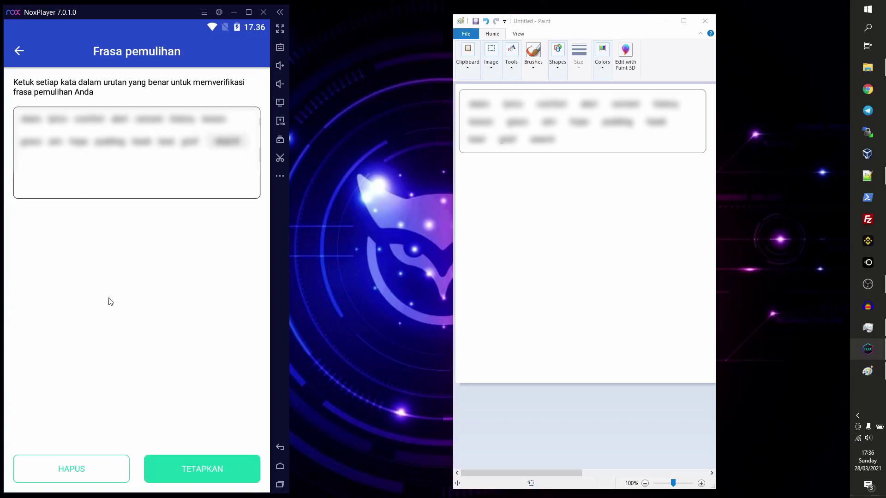
# Confirm the phrase with TETAPKAN, opening the 0,000000 ADA wallet, then return home.
pyautogui.click(191, 469)
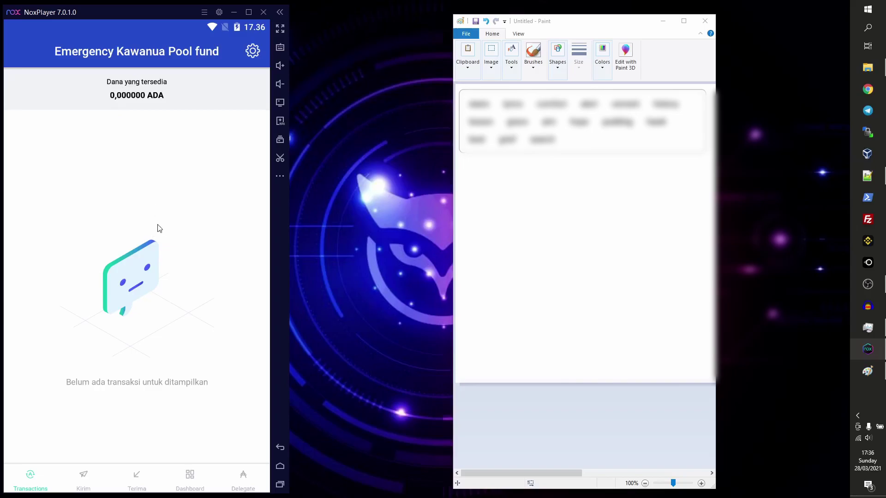
pyautogui.click(281, 467)
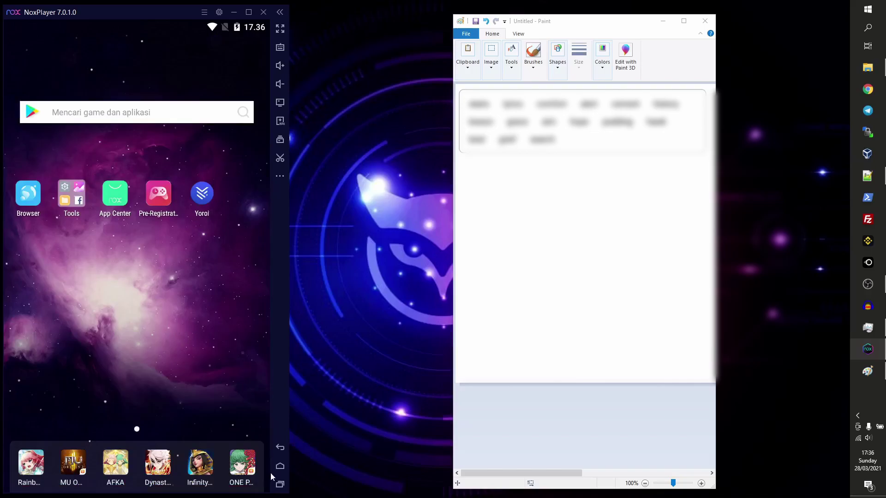
# Leave Yoroi for the Nox home screen and relaunch it so it asks for the PIN.
pyautogui.click(206, 195)
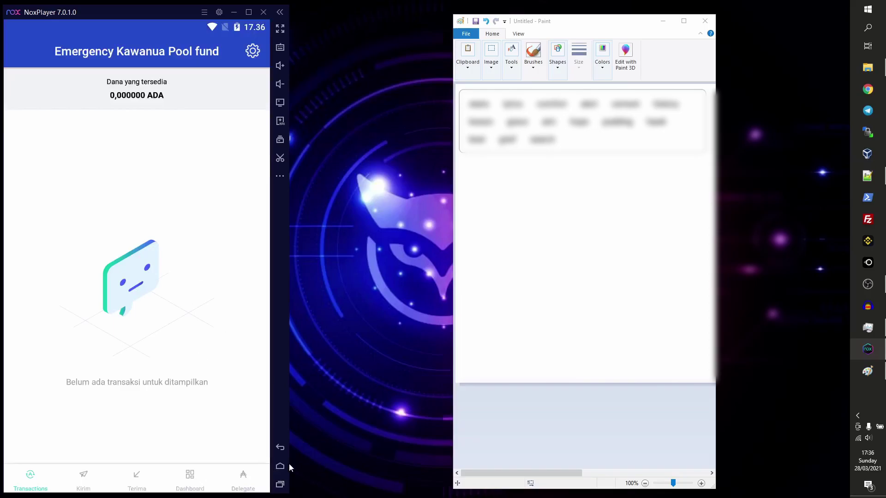
pyautogui.click(280, 484)
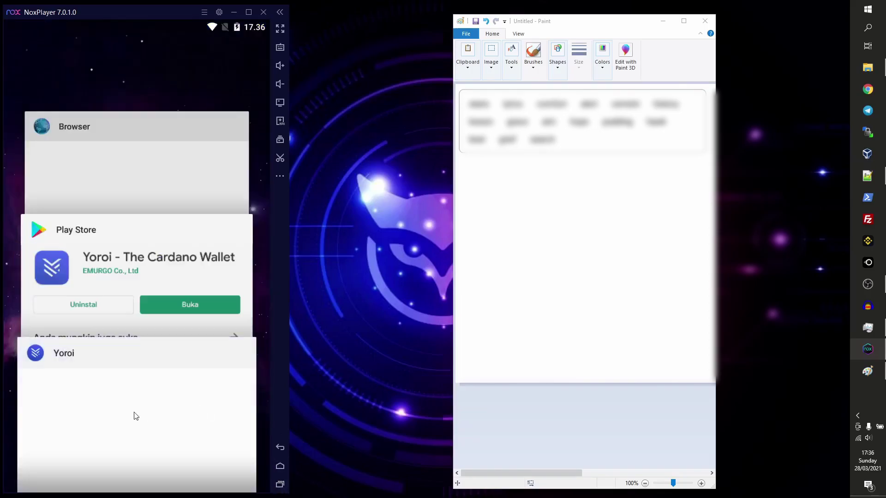
pyautogui.click(279, 466)
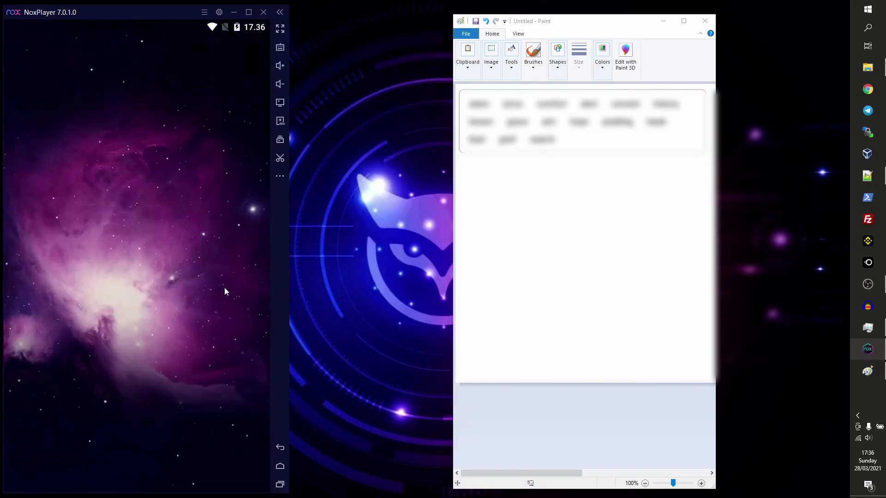
pyautogui.click(204, 198)
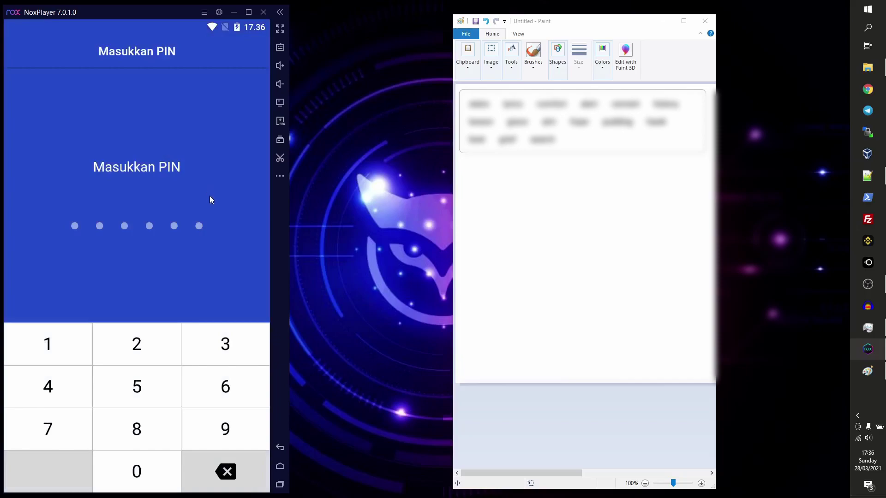
# Enter the access PIN on the Masukkan PIN keypad to reach My wallets.
pyautogui.click(62, 352)
pyautogui.click(135, 347)
pyautogui.click(219, 351)
pyautogui.click(60, 387)
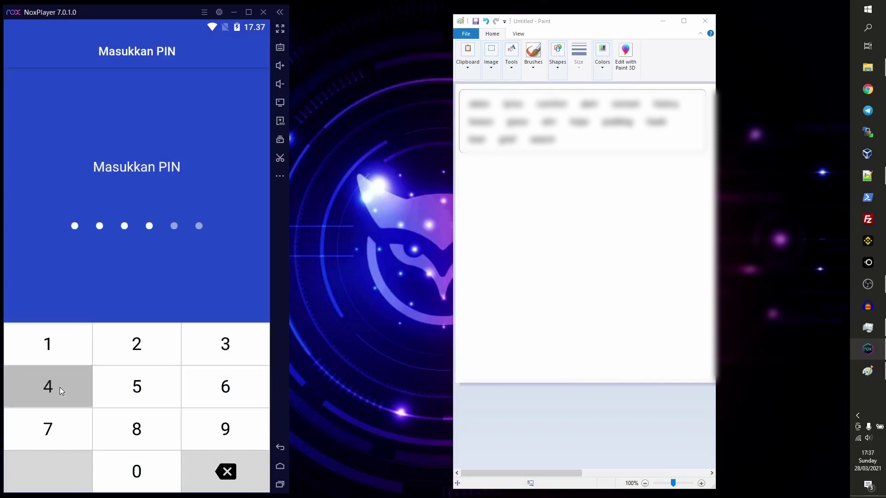
pyautogui.click(135, 390)
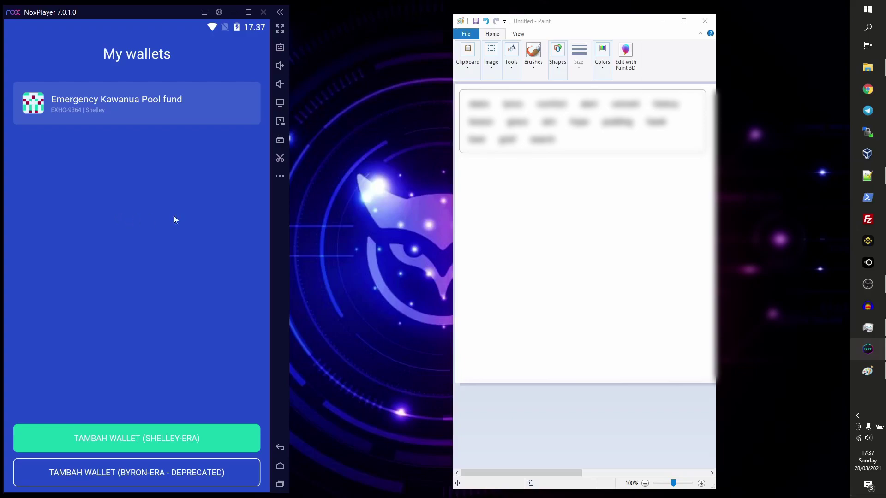
# Close Paint without saving the drawing, then open the Emergency Kawanua Pool fund wallet.
pyautogui.click(705, 21)
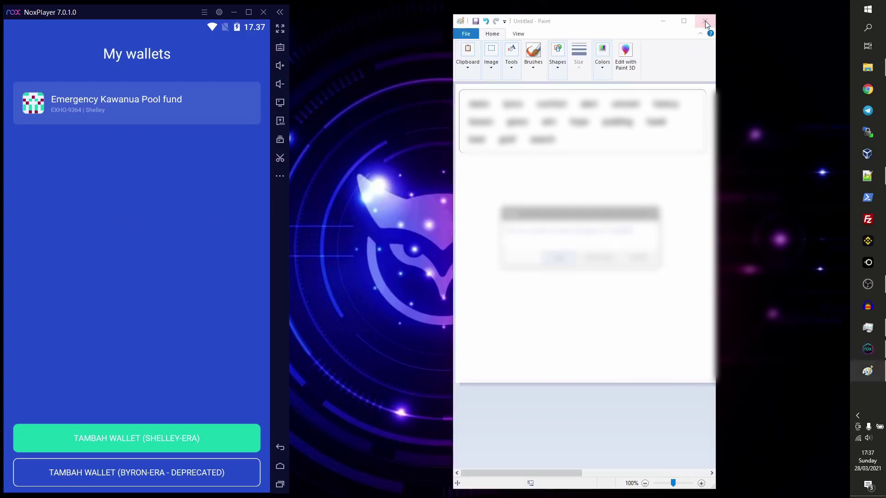
pyautogui.press('n')
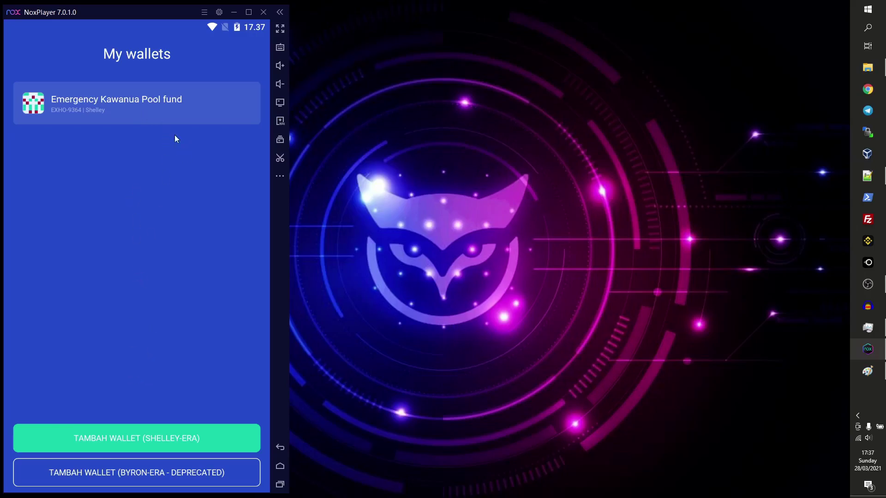
pyautogui.click(129, 113)
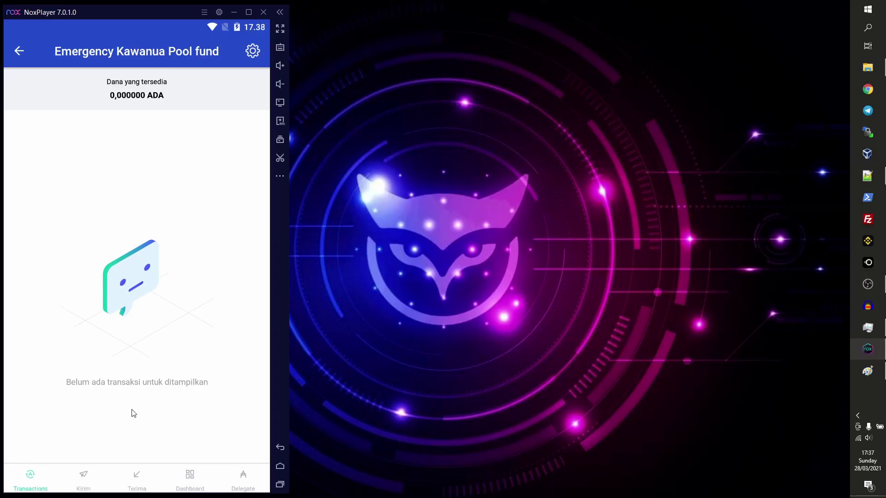
# View the wallet's Kirim page, then the staking Dashboard showing epoch 256 and undelegated ADA.
pyautogui.click(85, 478)
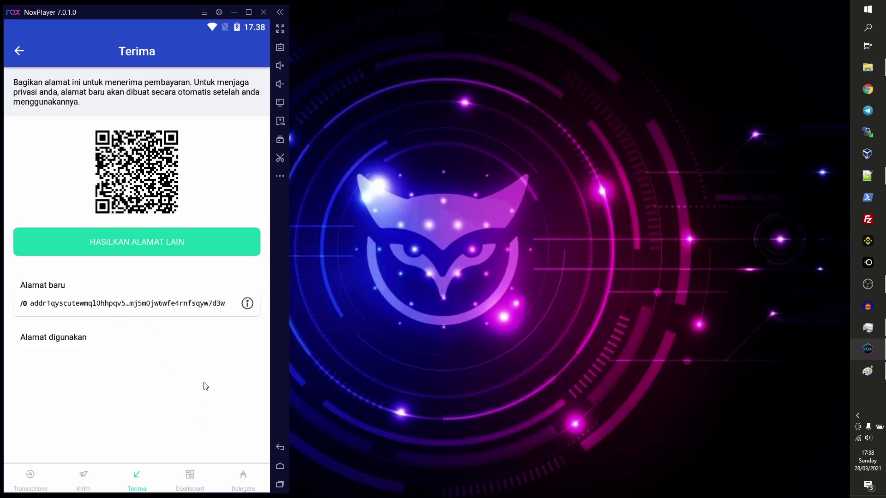
pyautogui.click(197, 469)
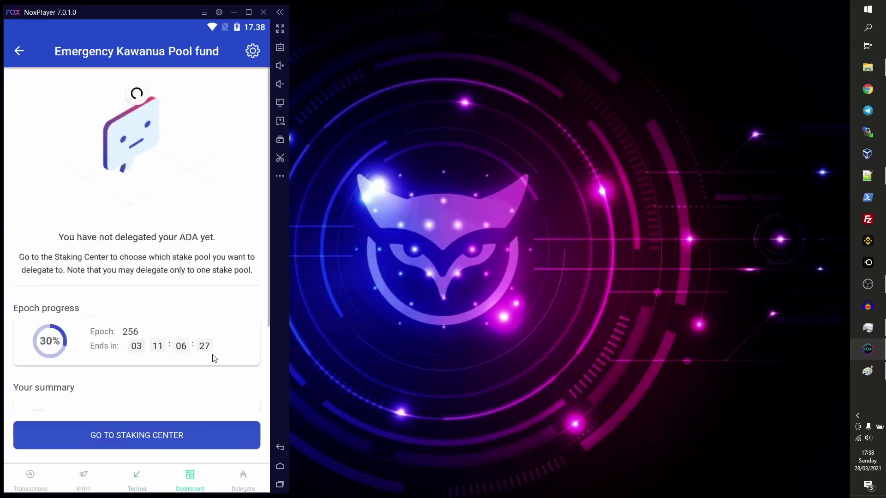